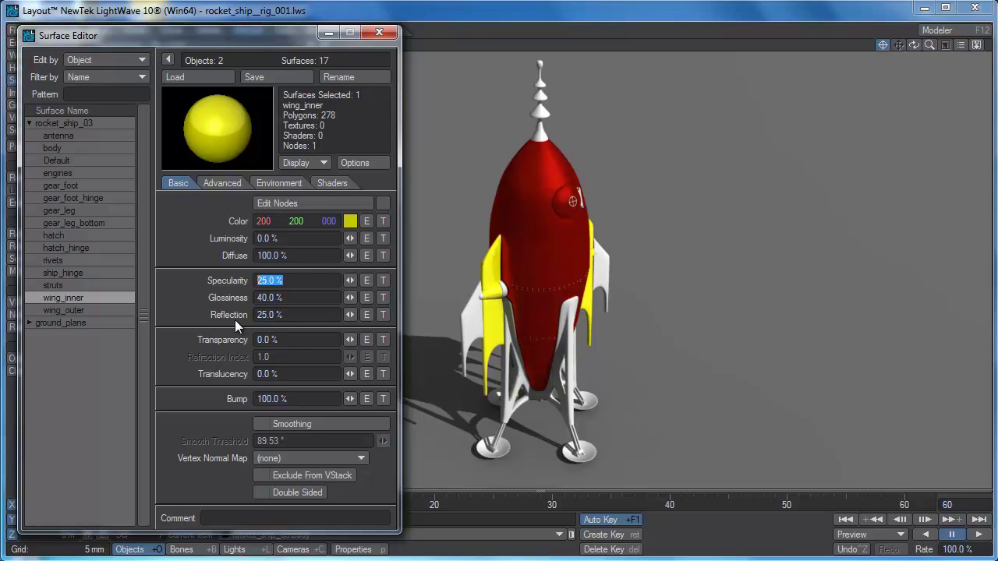
- Start editing the Specularity value of the refl_ball surface
left_click(295, 284)
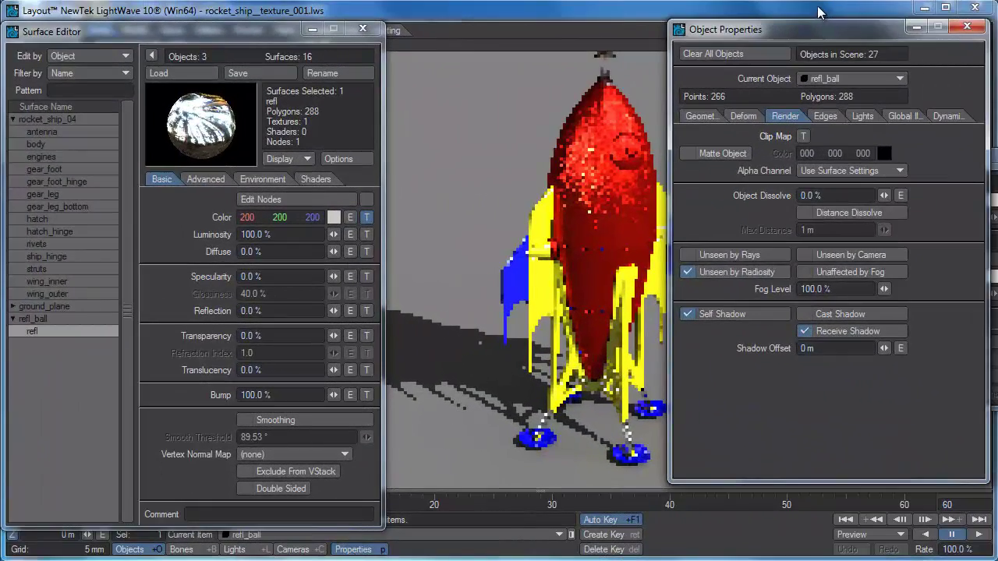
- Drag the Object Properties panel aside to reveal the view behind it
left_click_drag(816, 32, 965, 31)
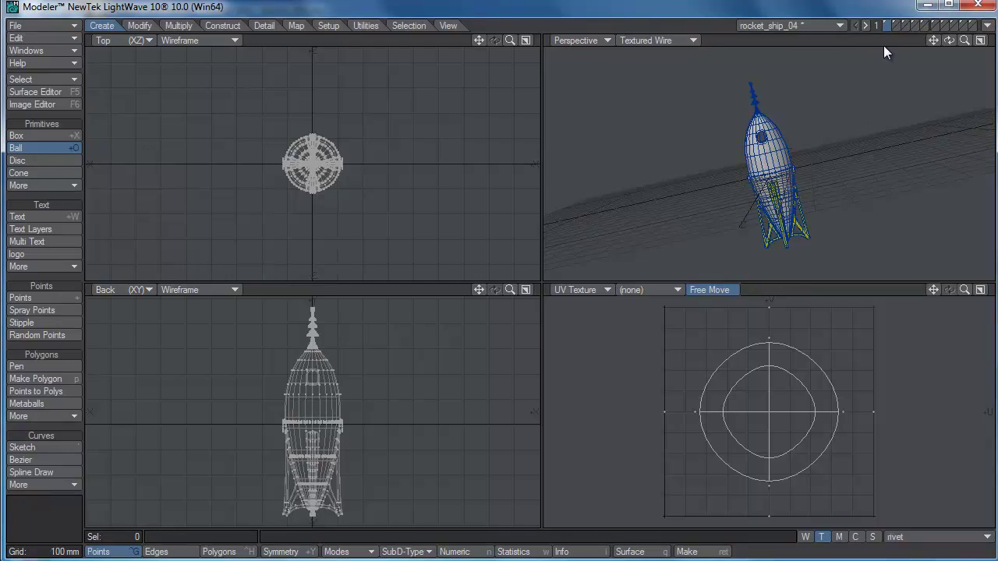
- Select all the rocket body polygons and fit the views to the selection
key("ctrl+h")
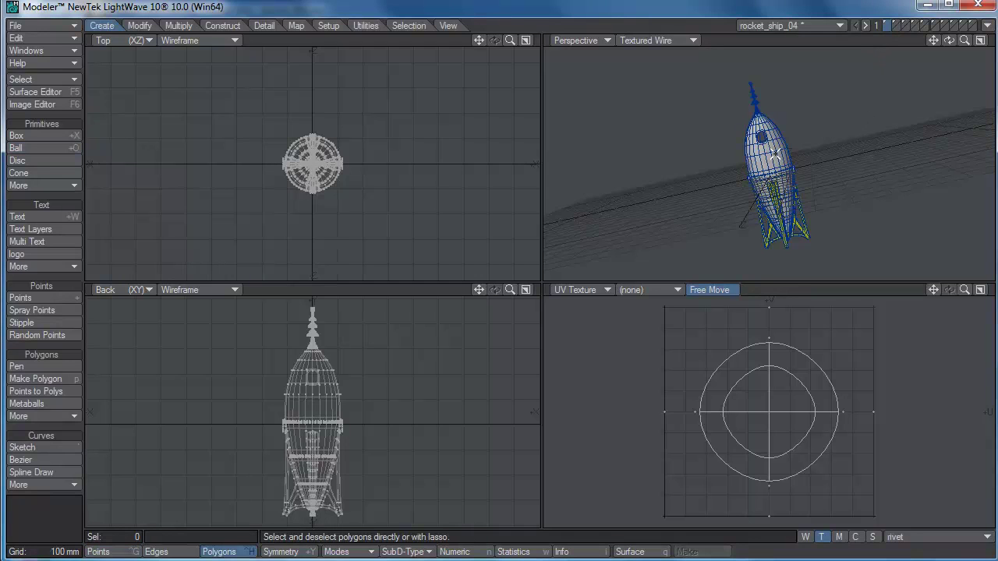
left_click(777, 159)
key("bracketright")
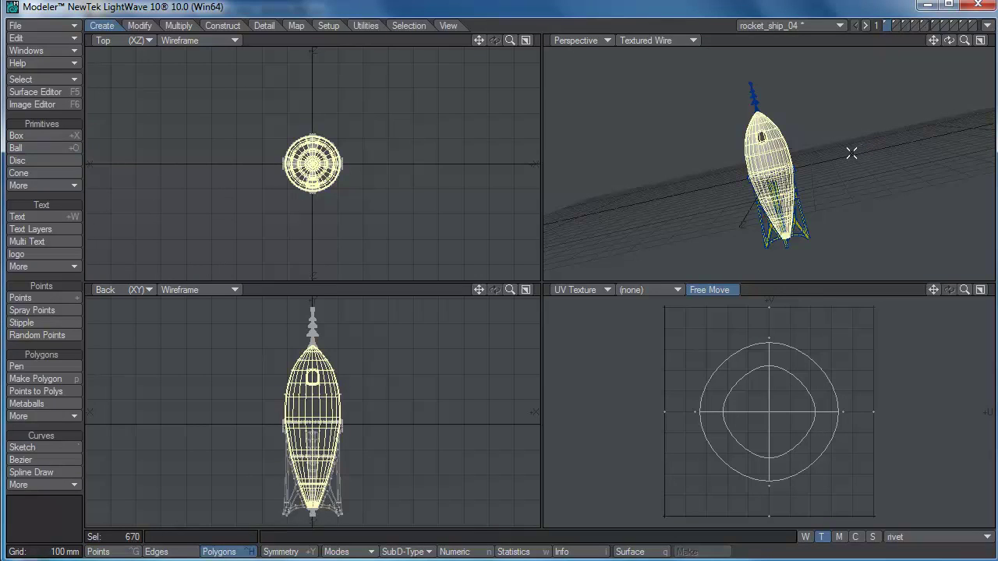
key("shift+a")
left_click_drag(822, 189, 803, 152, "alt")
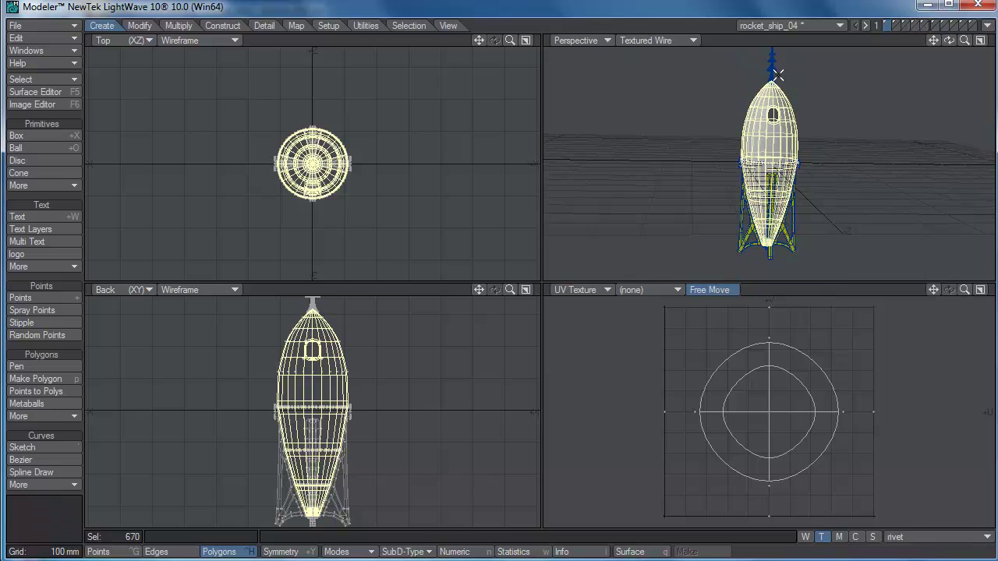
- Start a new UV map named body with Cylindrical map type
left_click(902, 538)
left_click(908, 552)
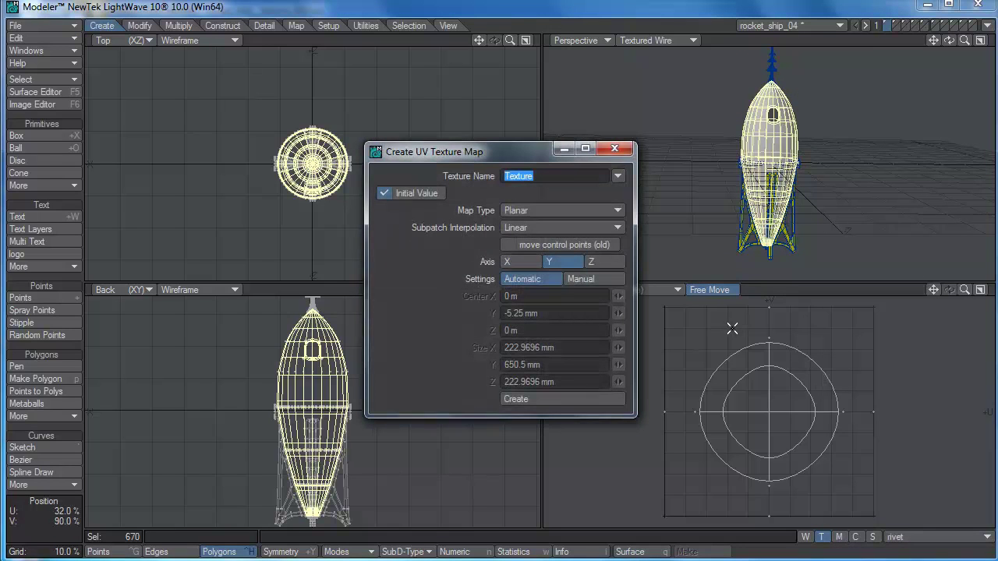
type("body")
left_click(537, 205)
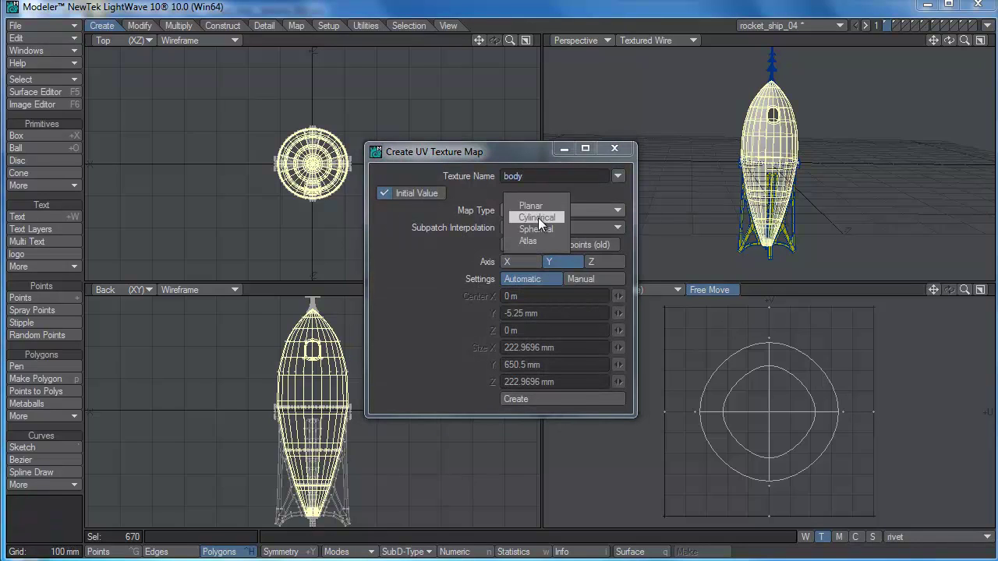
left_click(538, 216)
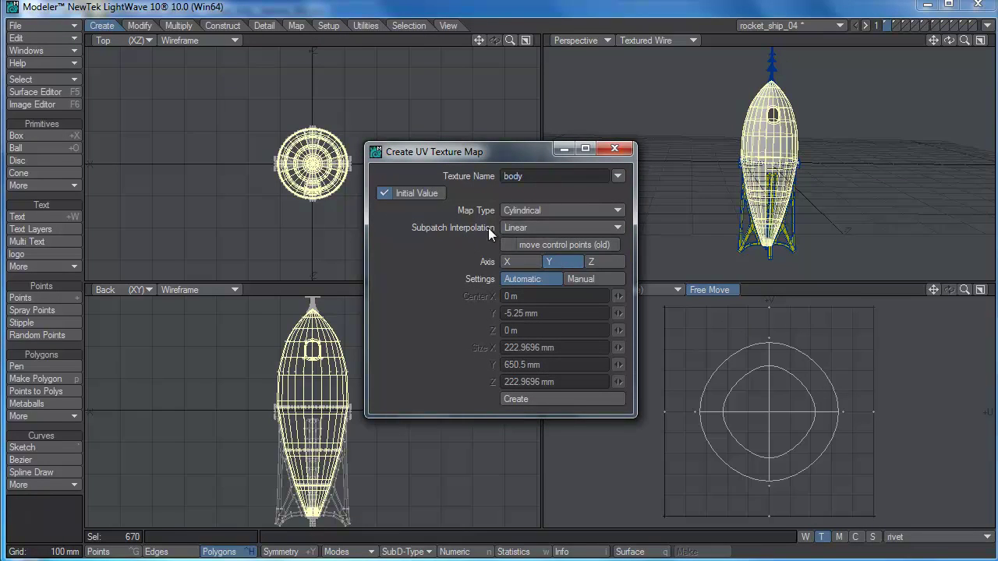
- Settle interpolation on Subpatch and create the body UV map
left_click(537, 227)
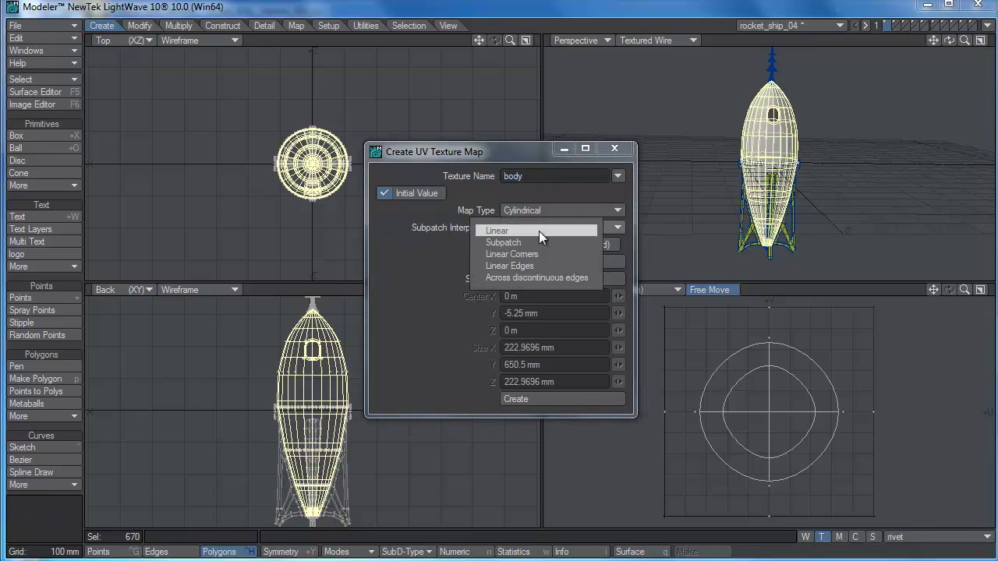
left_click(542, 241)
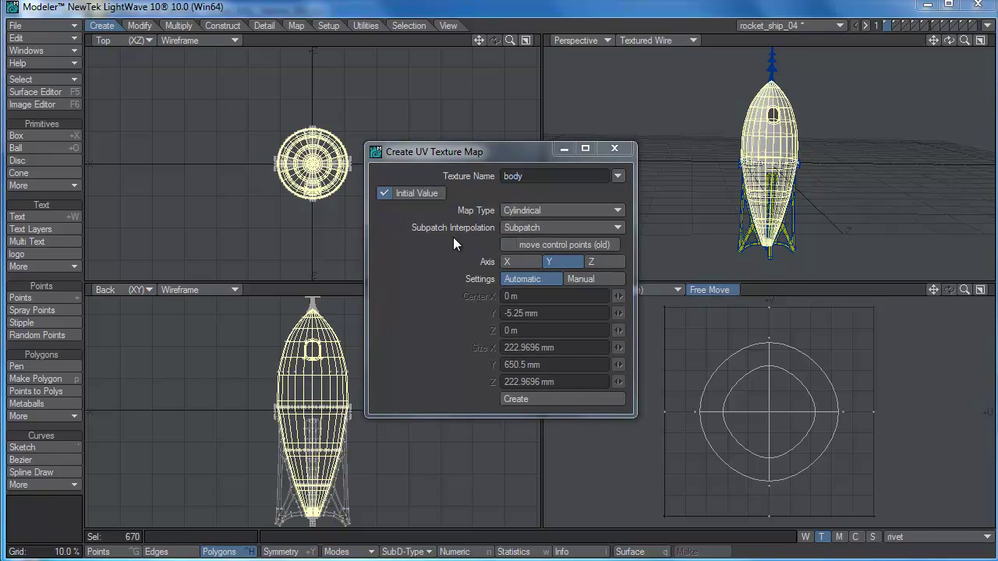
left_click(518, 228)
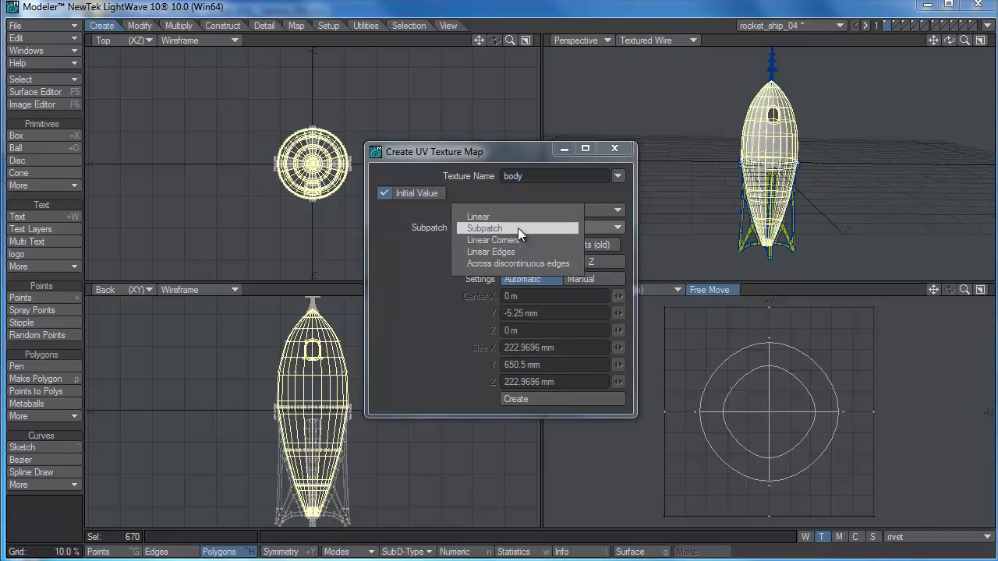
left_click(516, 217)
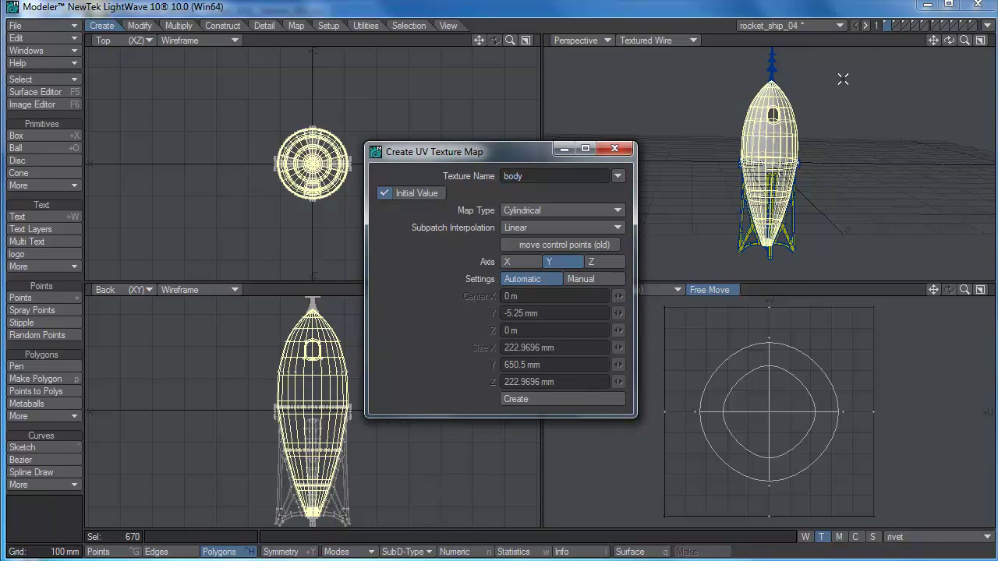
left_click(553, 228)
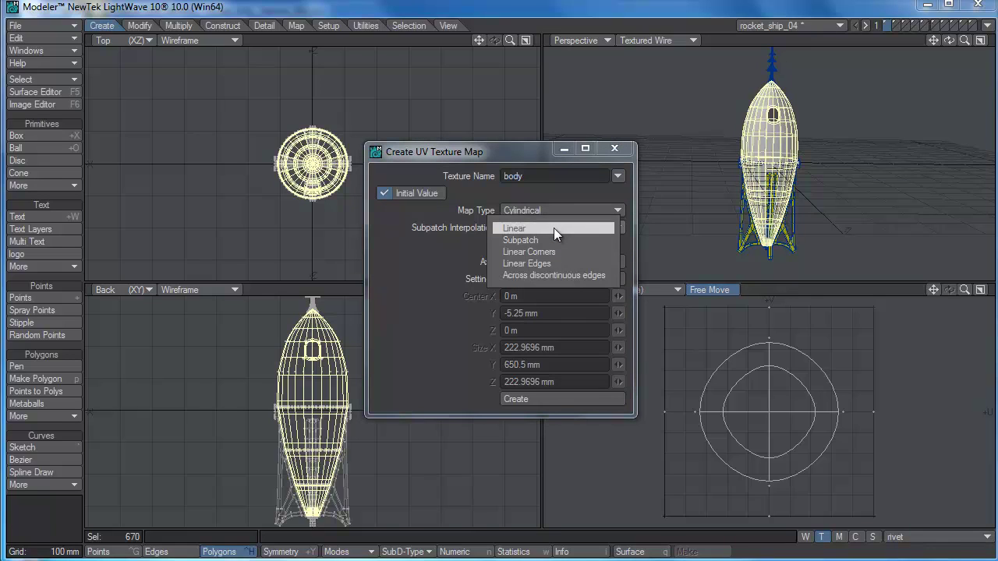
left_click(553, 228)
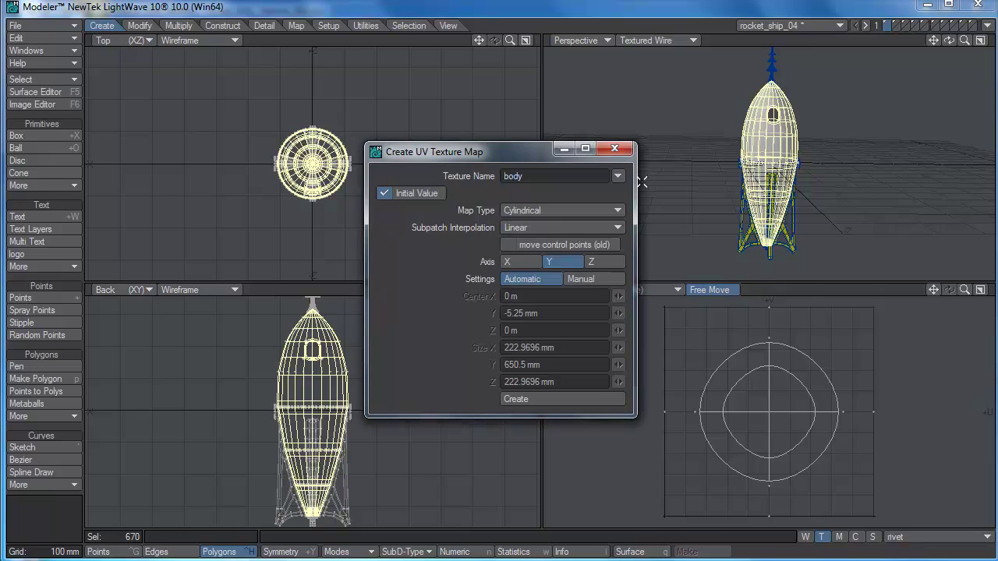
left_click(550, 230)
left_click(553, 241)
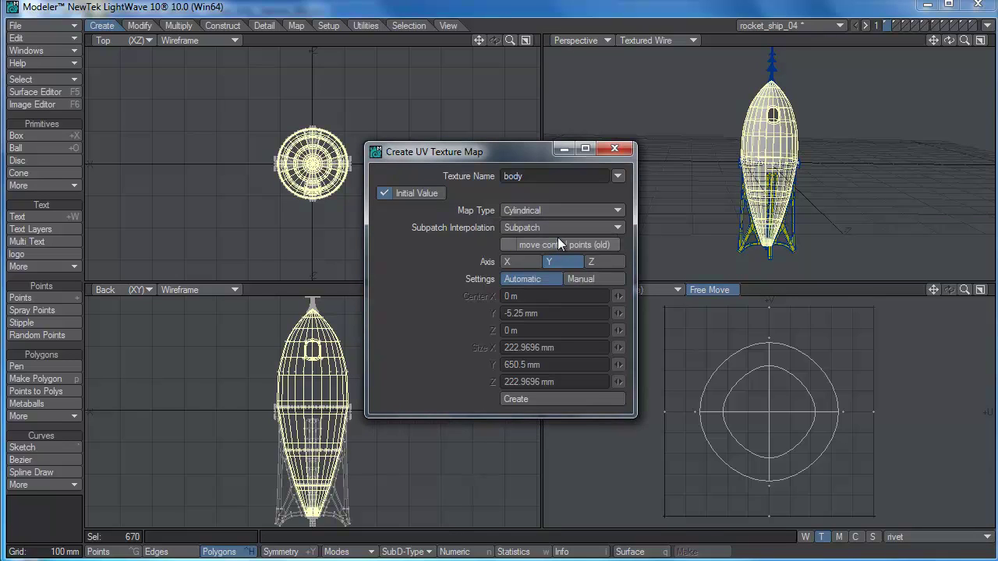
left_click(541, 398)
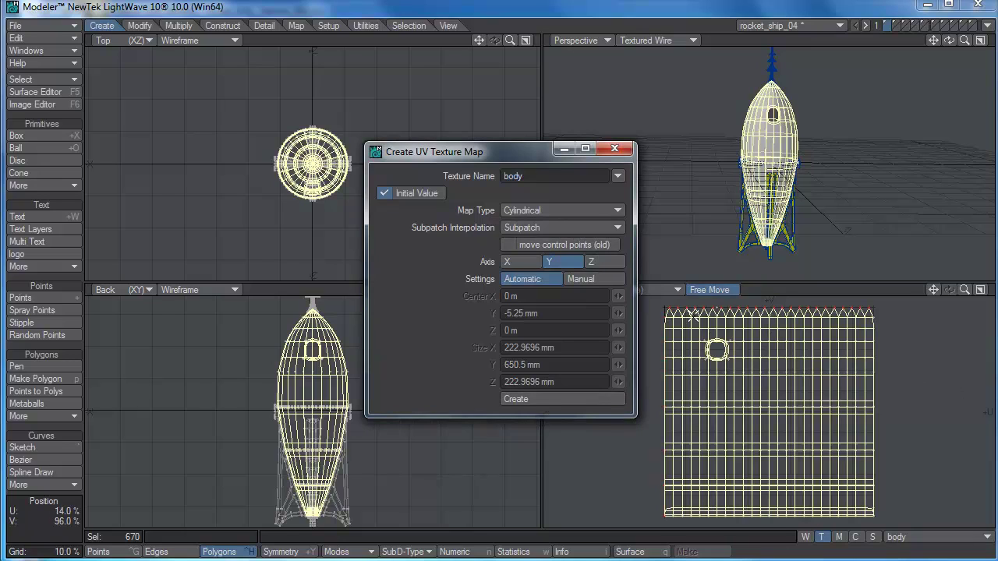
left_click(615, 150)
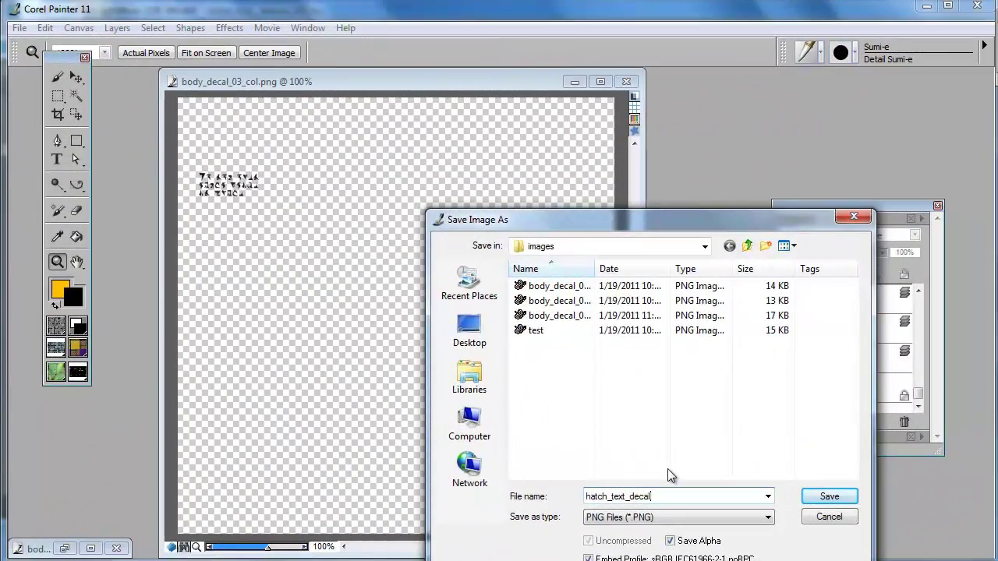
- Save the decal as PNG named hatch_text_decall, then minimize Painter
type("l")
left_click(823, 494)
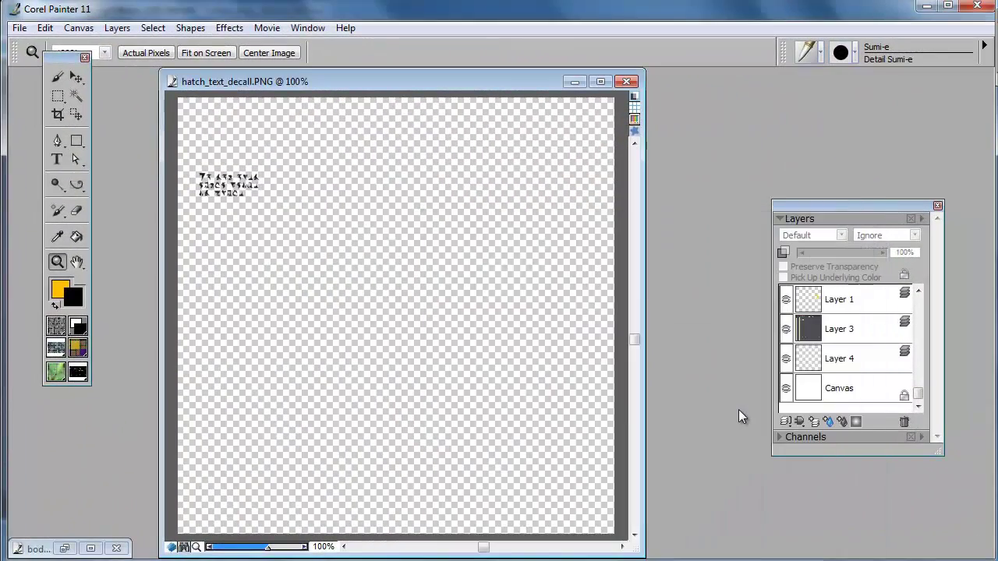
left_click(924, 9)
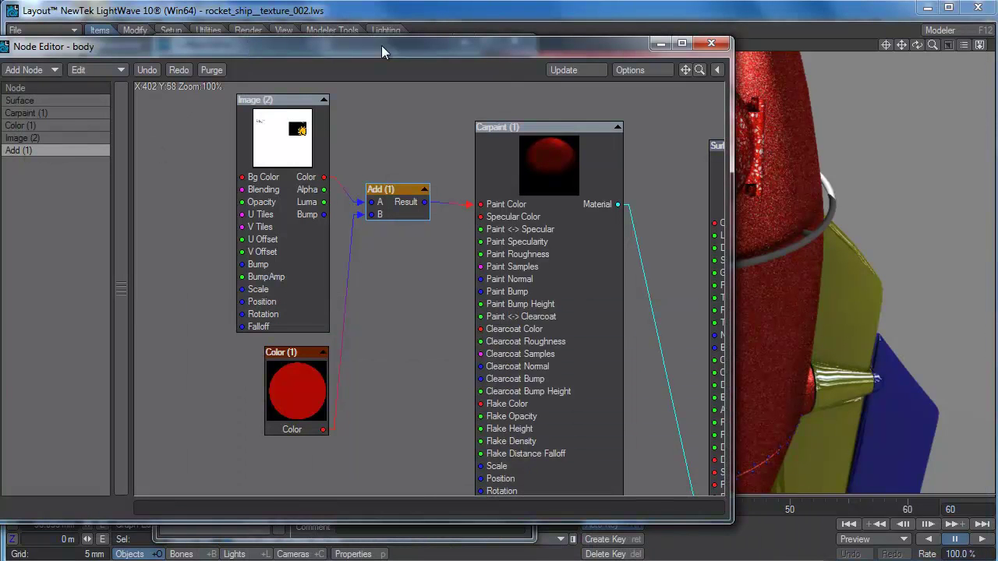
- Replace the current decal image with body_decal_02_col in the Image Editor
left_click_drag(381, 46, 561, 44)
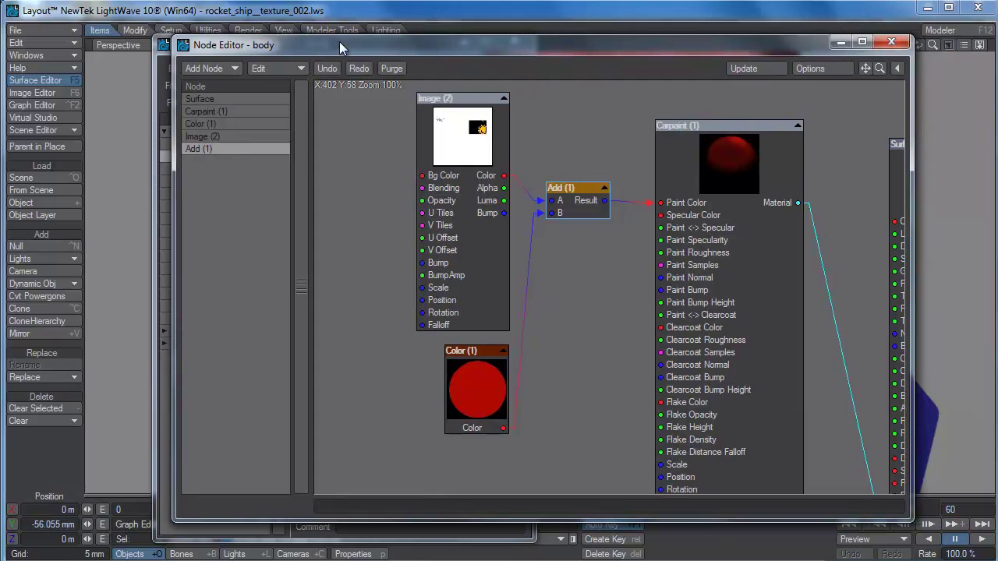
left_click(57, 94)
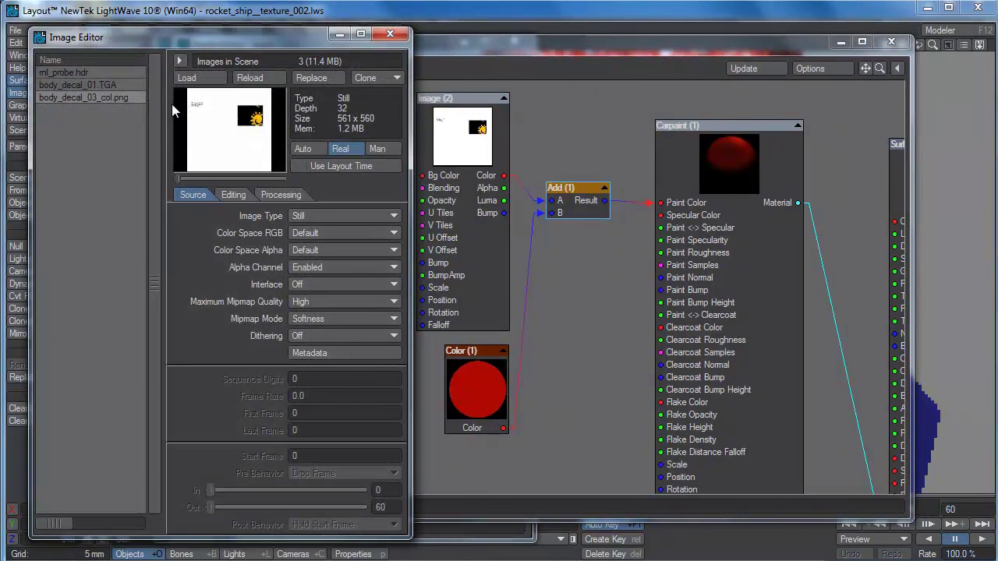
left_click(308, 77)
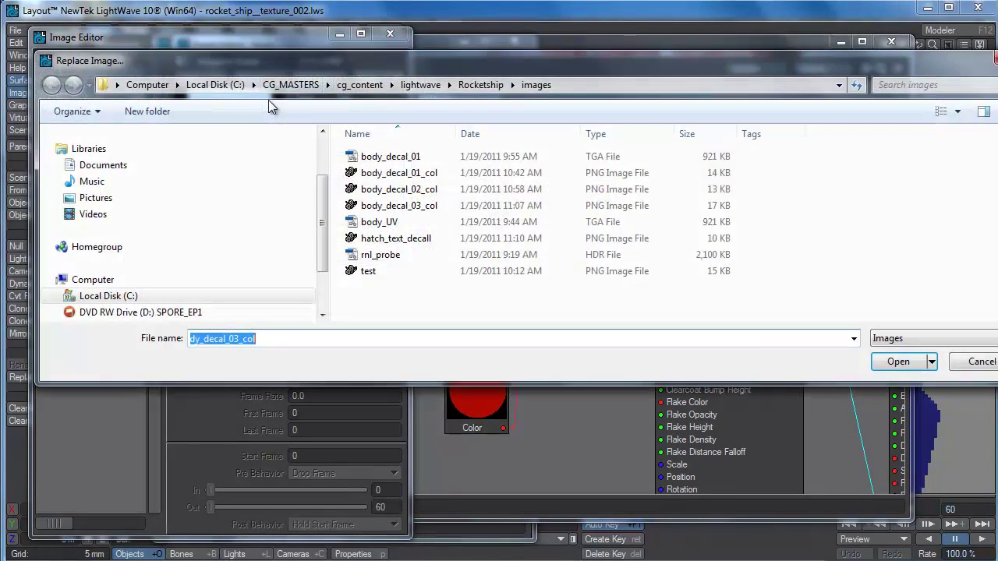
left_click(437, 190)
left_click(897, 361)
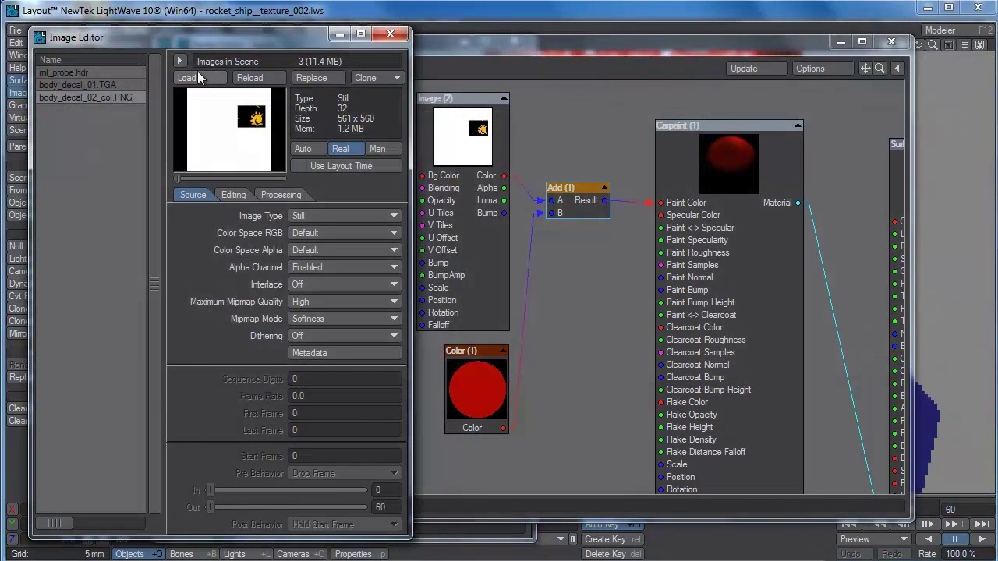
- Load hatch_text_decall.PNG into the scene's images and close the Image Editor
left_click(191, 76)
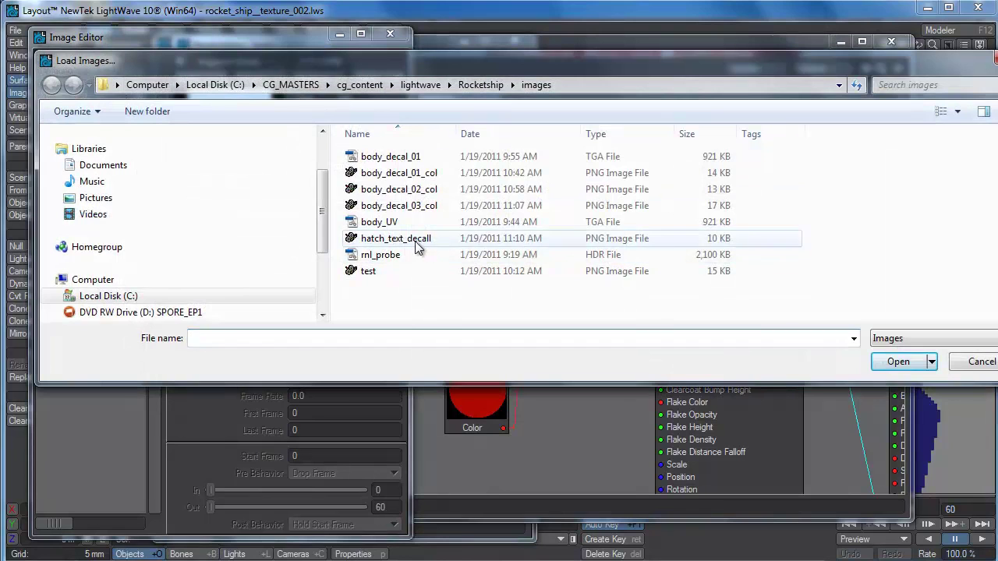
left_click(419, 246)
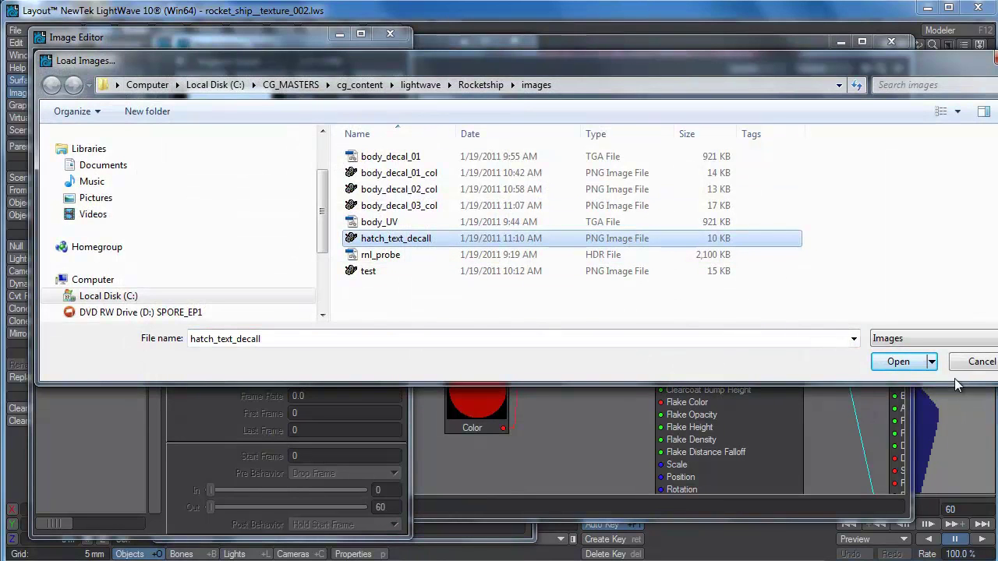
left_click(889, 369)
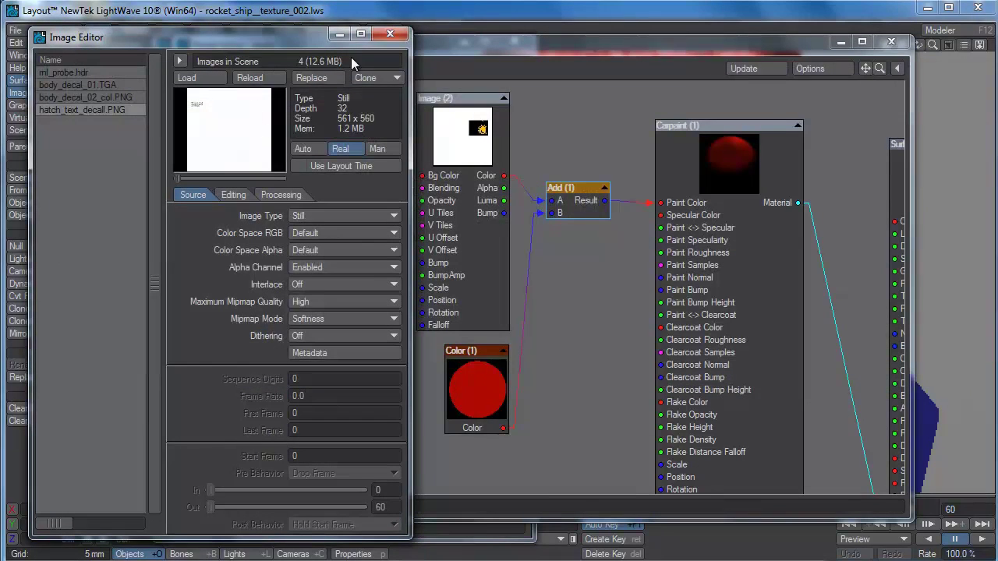
left_click(388, 36)
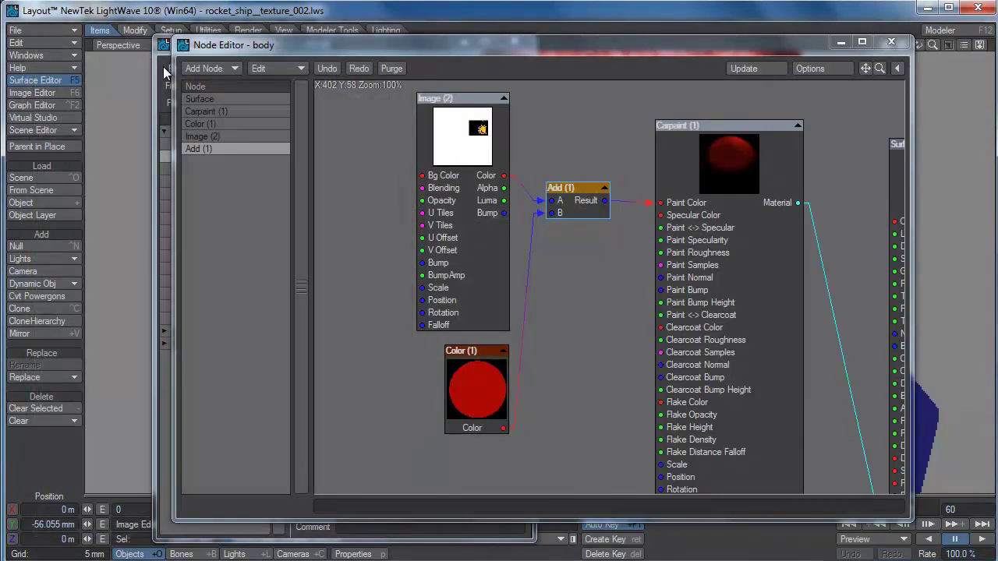
- Add a vector Multiply node fed by Add's Result into B, and tidy the node layout
left_click(214, 68)
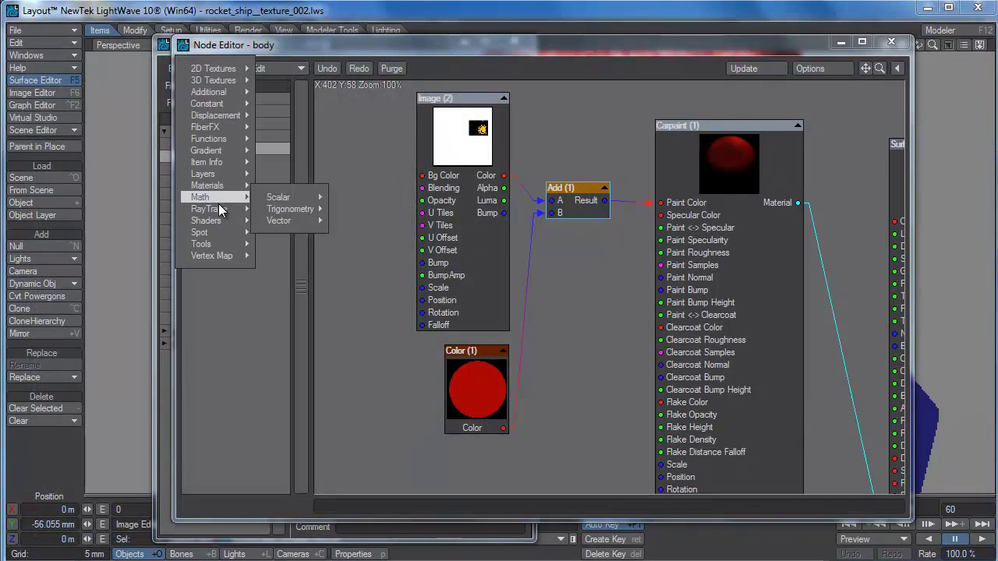
mouse_move(219, 209)
mouse_move(278, 221)
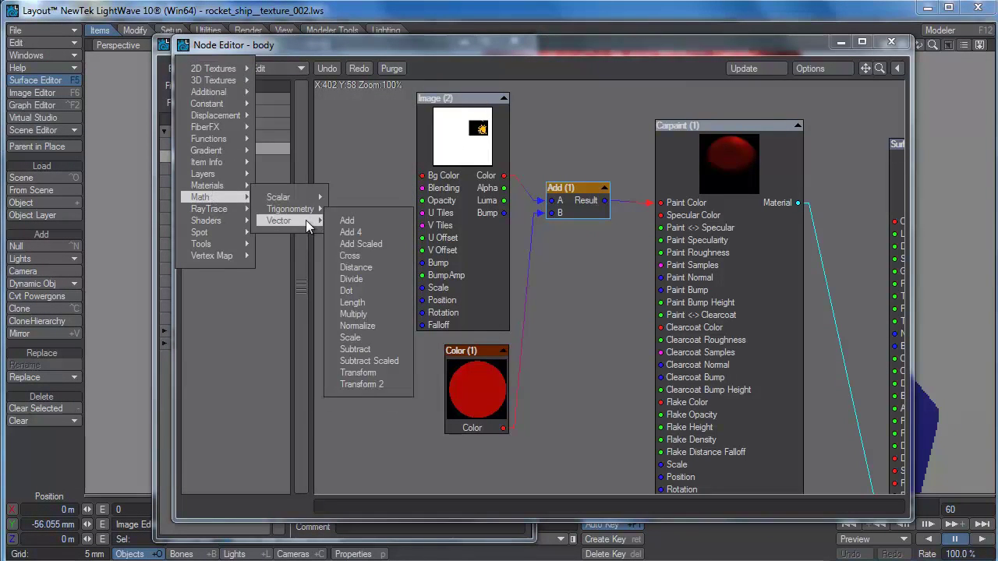
left_click(382, 314)
mouse_move(604, 273)
left_mouse_down()
mouse_move(590, 26)
mouse_move(577, 154)
mouse_move(586, 159)
left_mouse_up()
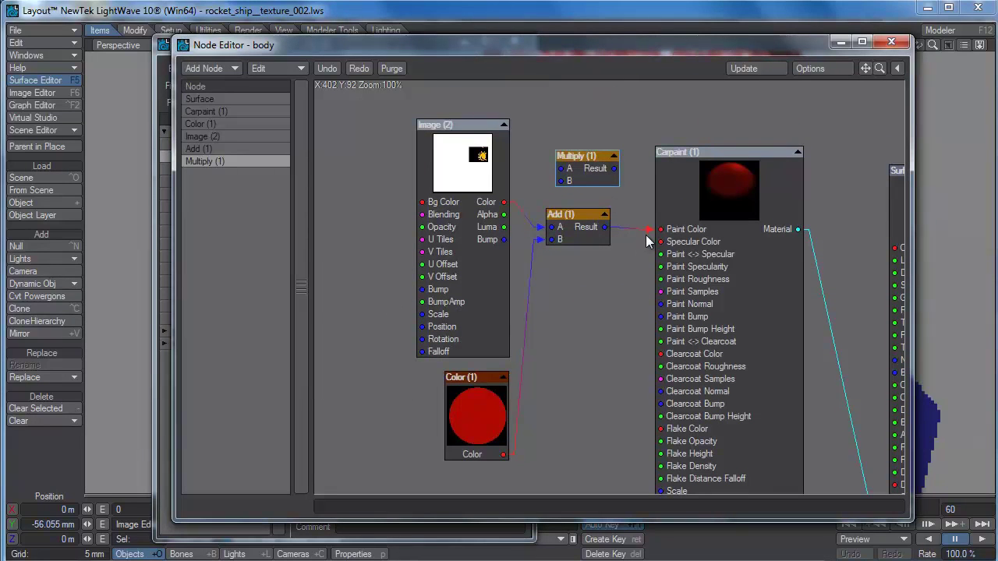
mouse_move(651, 230)
left_mouse_down()
mouse_move(546, 216)
mouse_move(561, 181)
left_mouse_up()
left_click(573, 240)
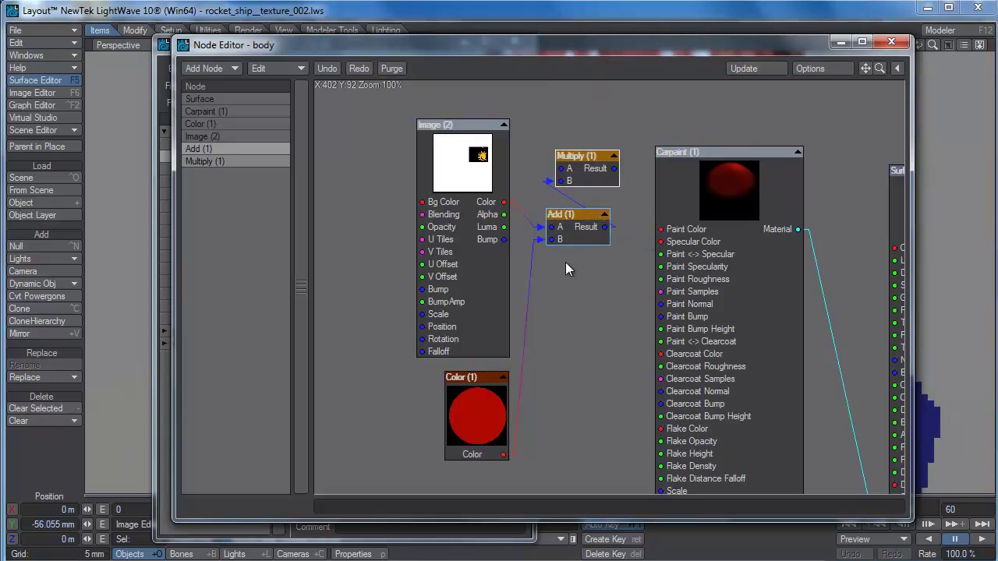
left_click_drag(574, 243, 561, 251)
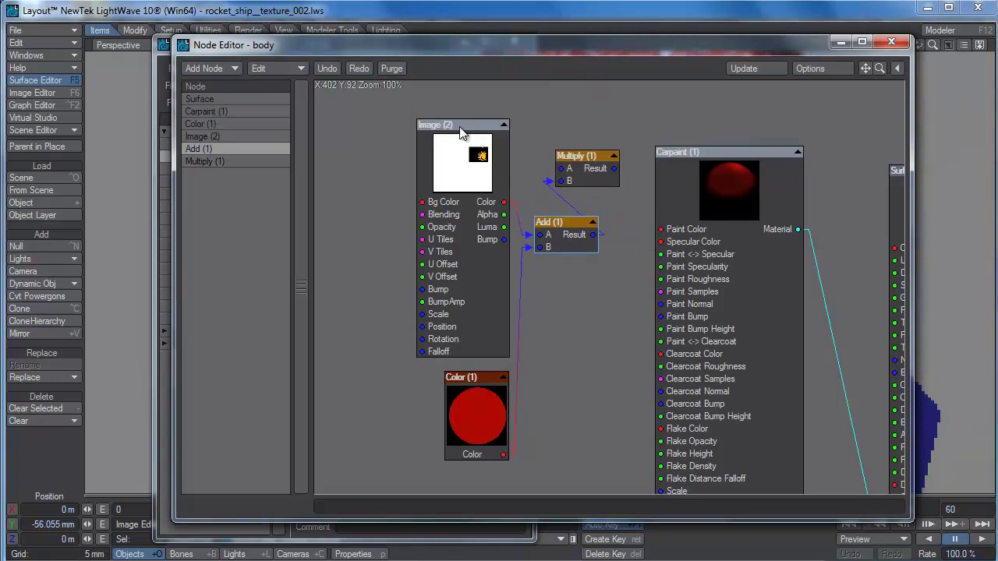
left_click_drag(460, 134, 414, 134)
left_click_drag(470, 378, 386, 379)
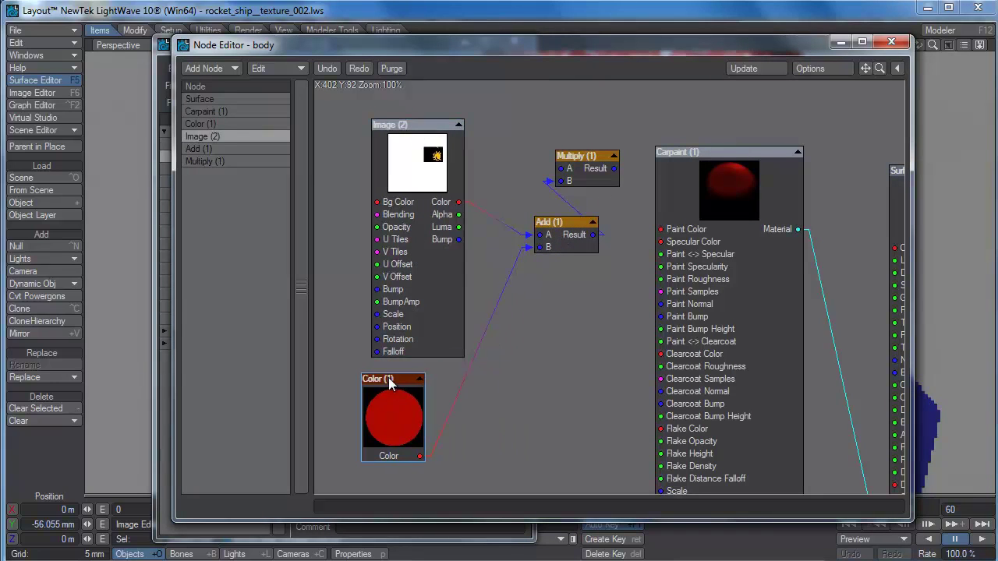
- Add a 2D Image texture node and place it beside Image (2)
left_click(204, 69)
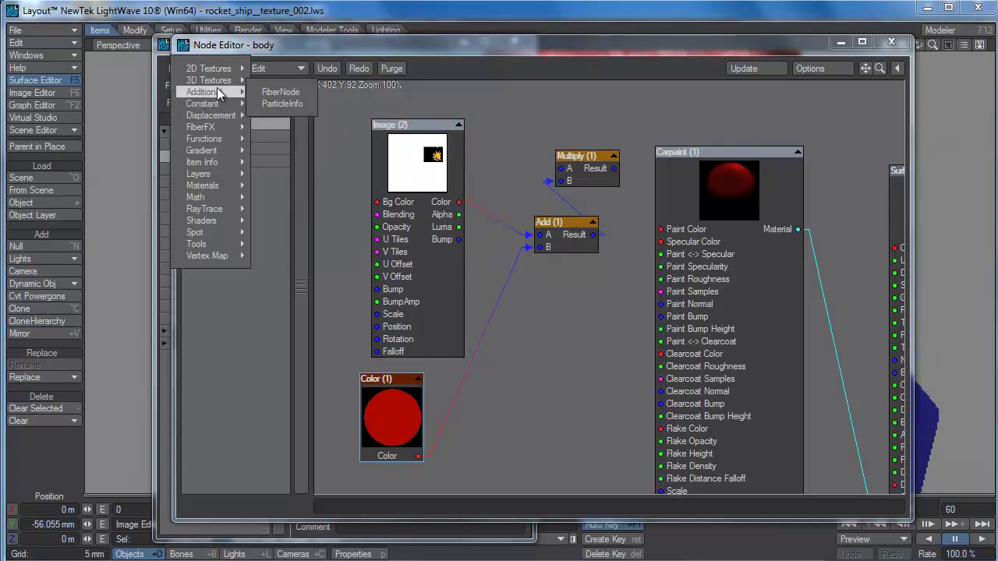
mouse_move(219, 106)
mouse_move(222, 69)
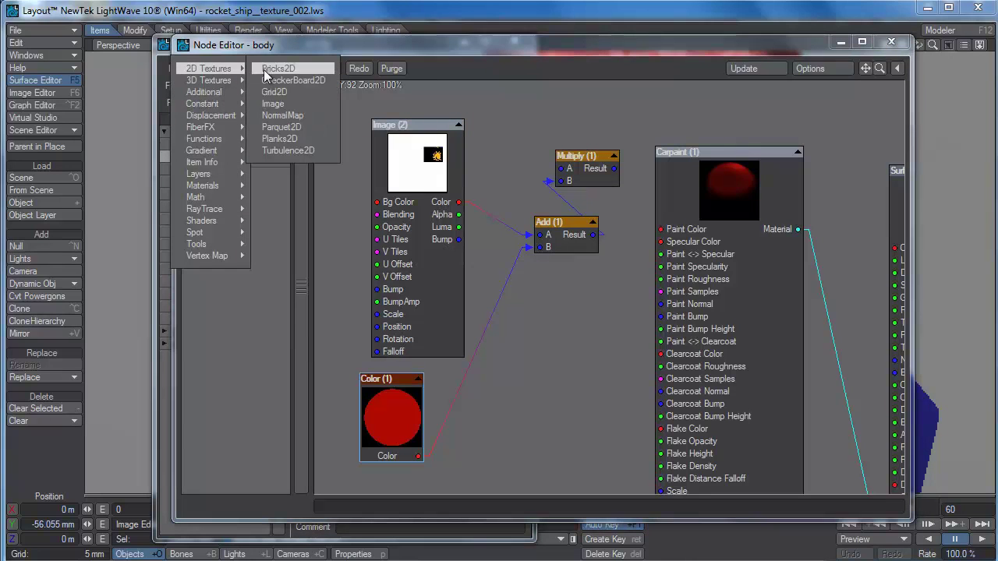
left_click(269, 104)
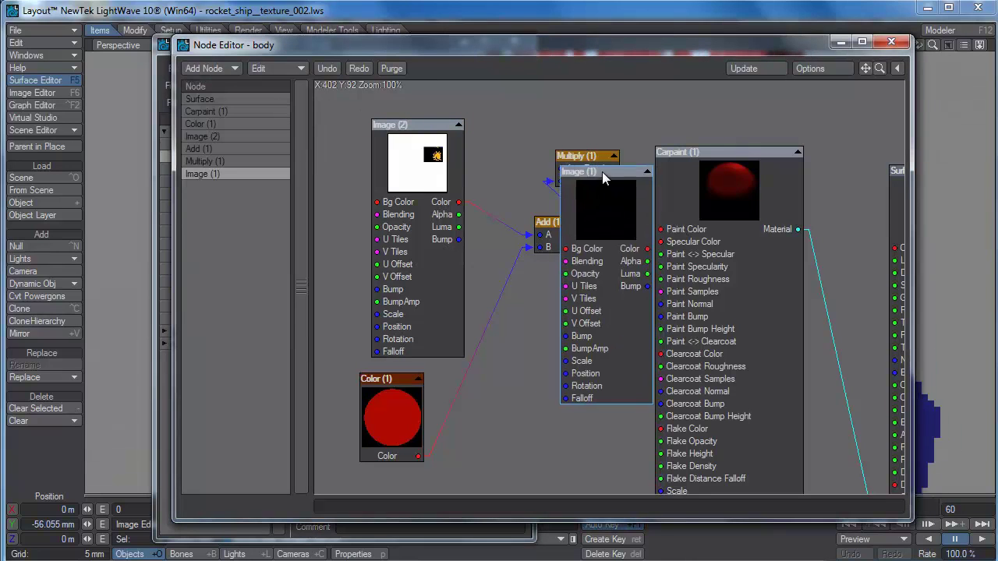
left_click_drag(643, 217, 535, 149)
- Set Image (1) to hatch_text_decall.PNG with UV Map mapping through the body map
double_click(500, 117)
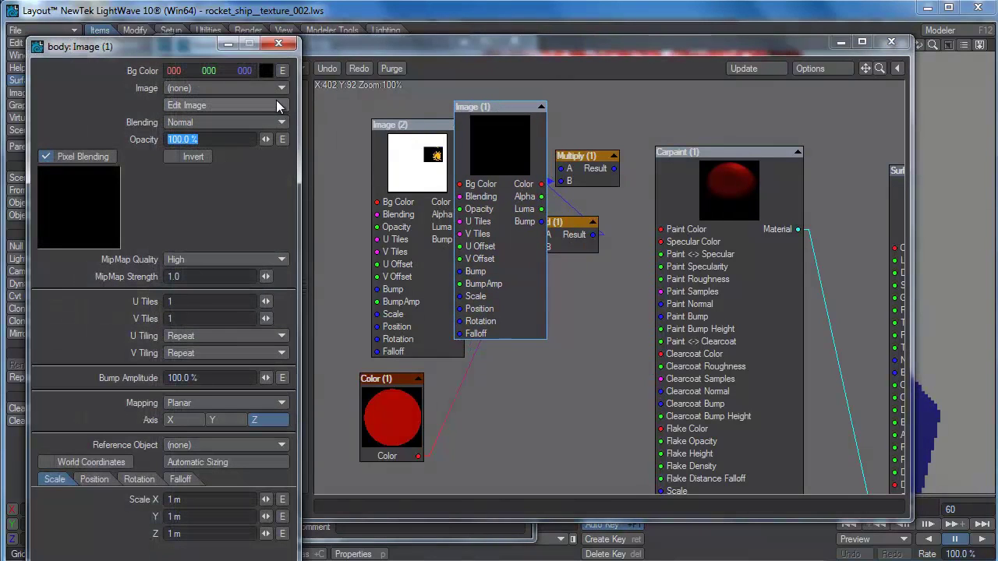
left_click(250, 88)
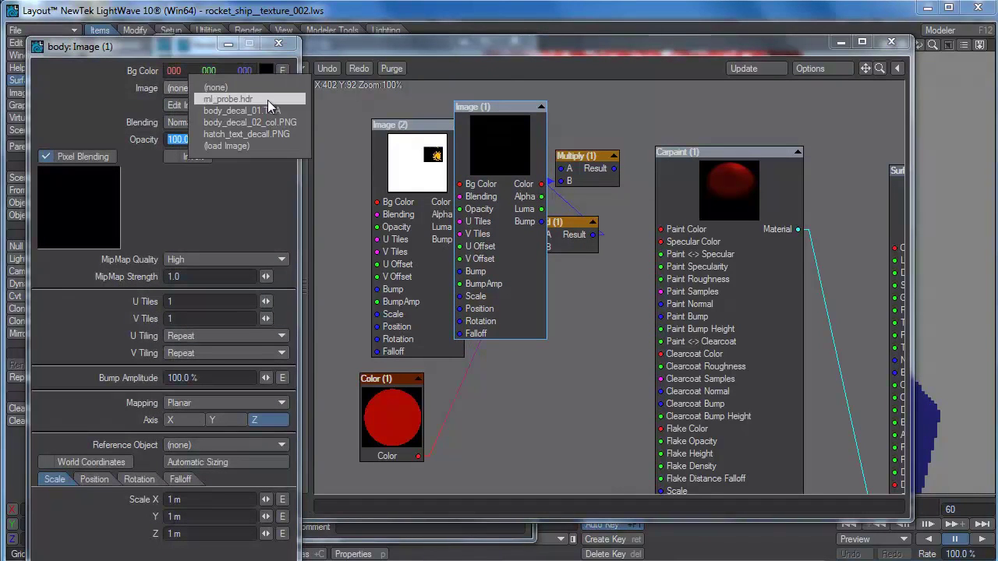
left_click(277, 134)
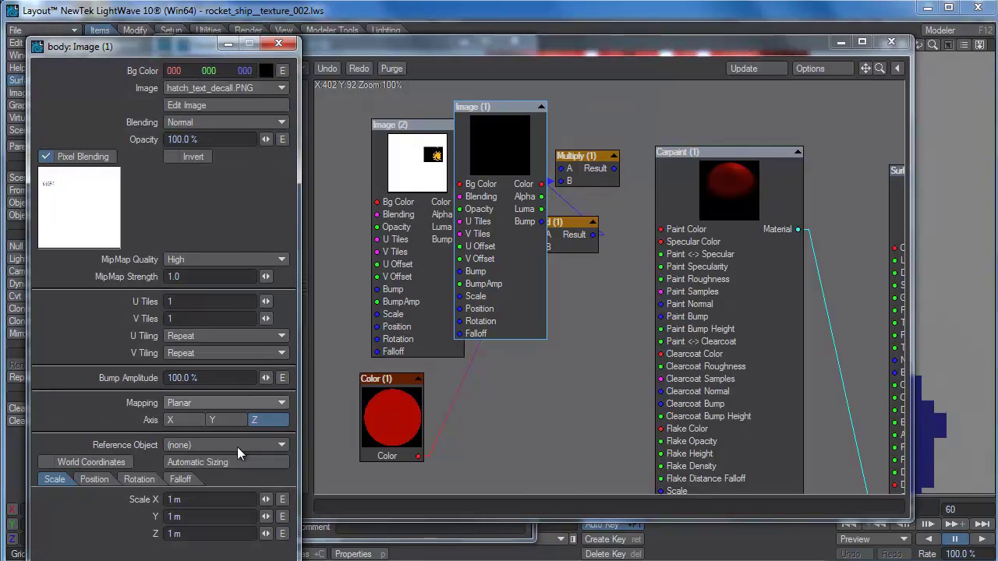
left_click(224, 403)
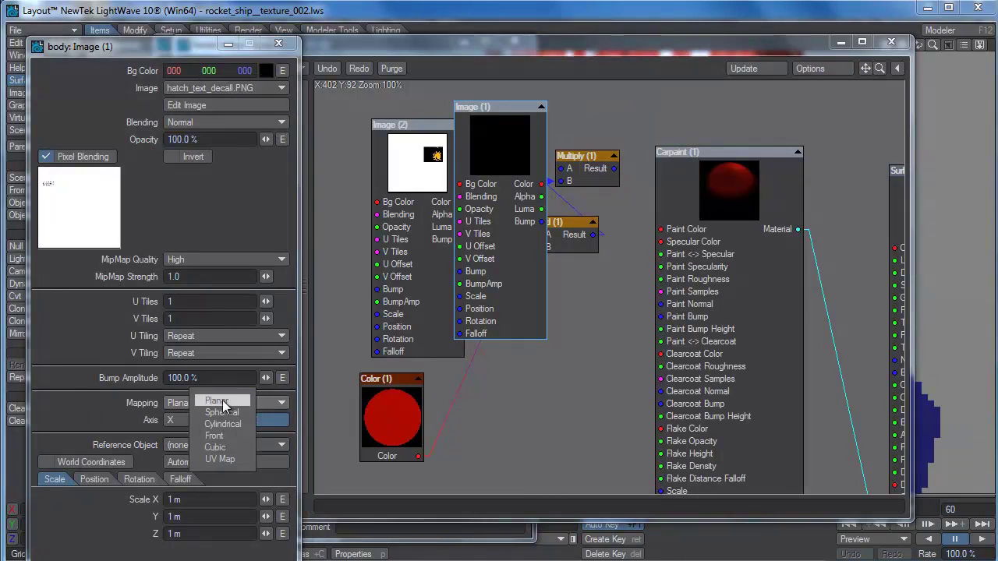
left_click(219, 460)
left_click(222, 420)
left_click(215, 433)
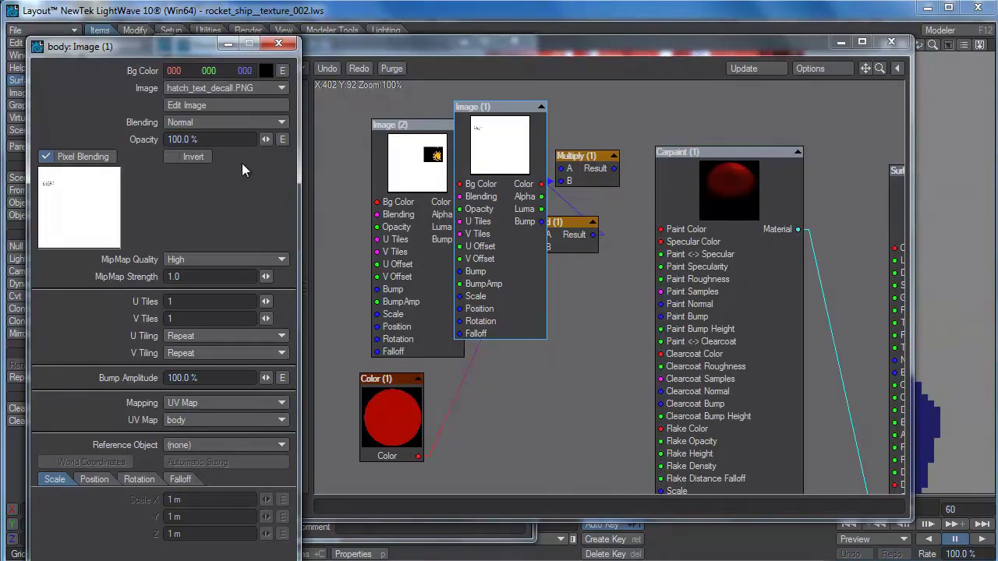
left_click_drag(499, 153, 567, 172)
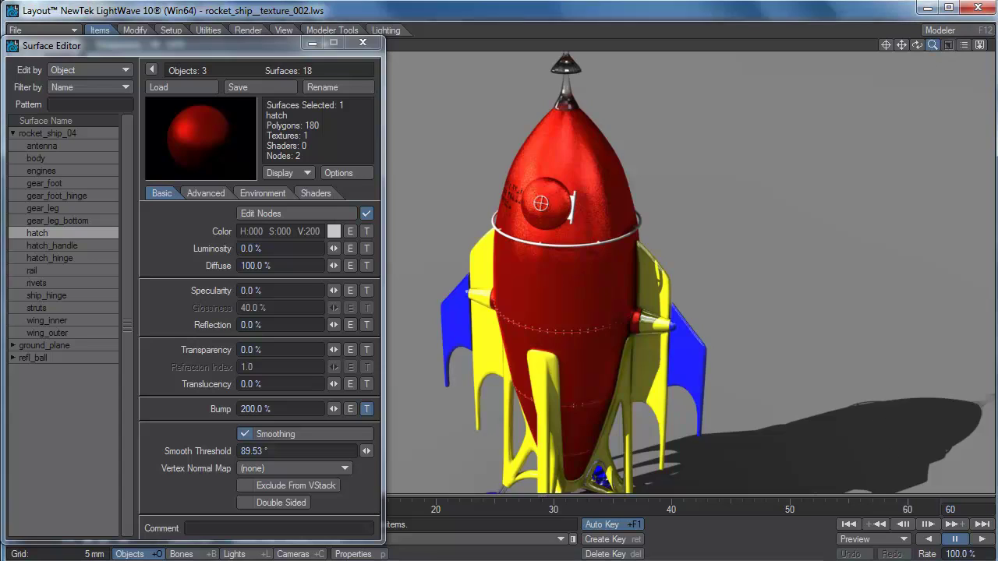
- Zoom the viewport out so the whole rocket is visible
left_click_drag(932, 45, 928, 58)
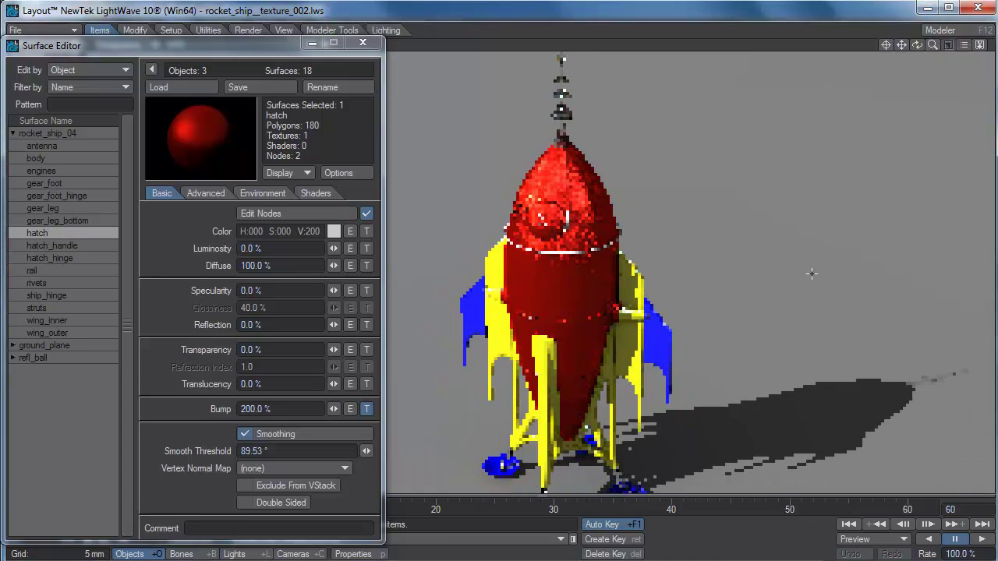